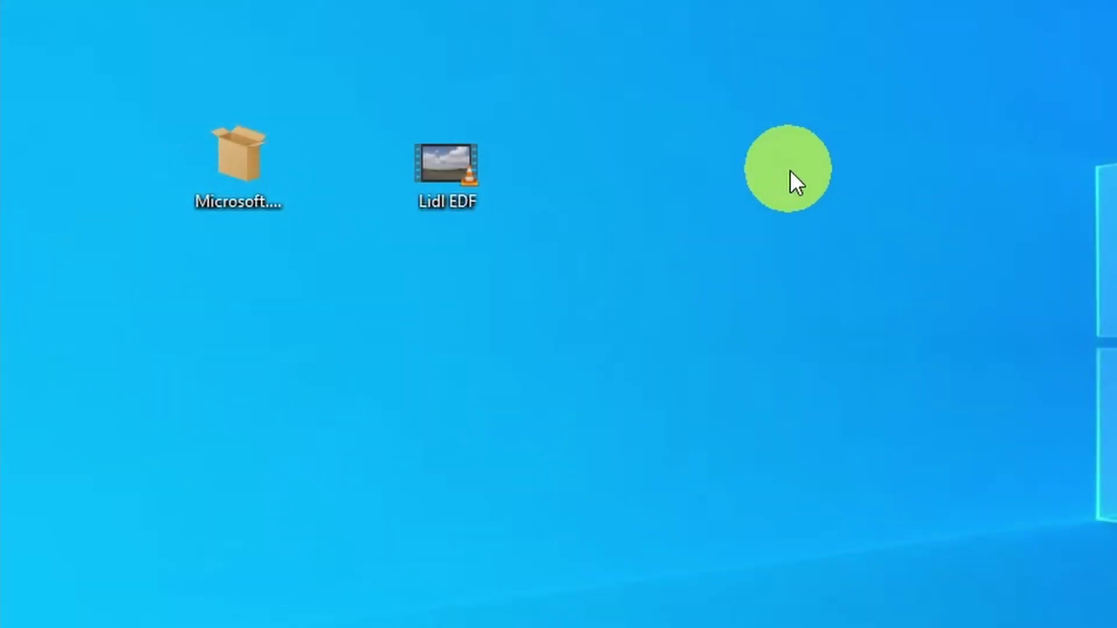
right_click(439, 168)
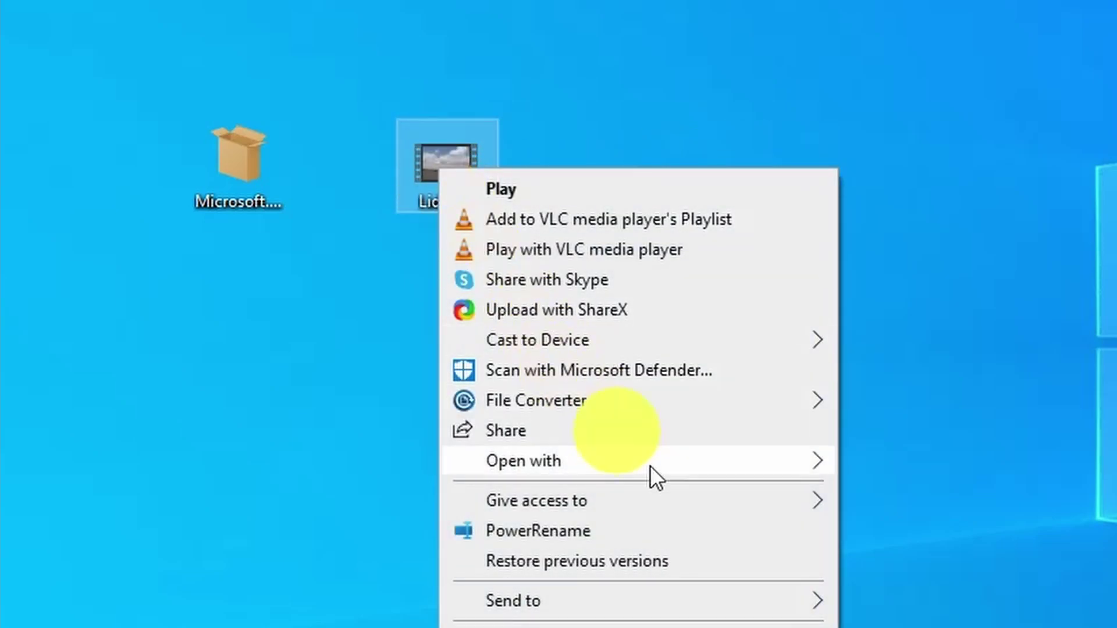
click(958, 495)
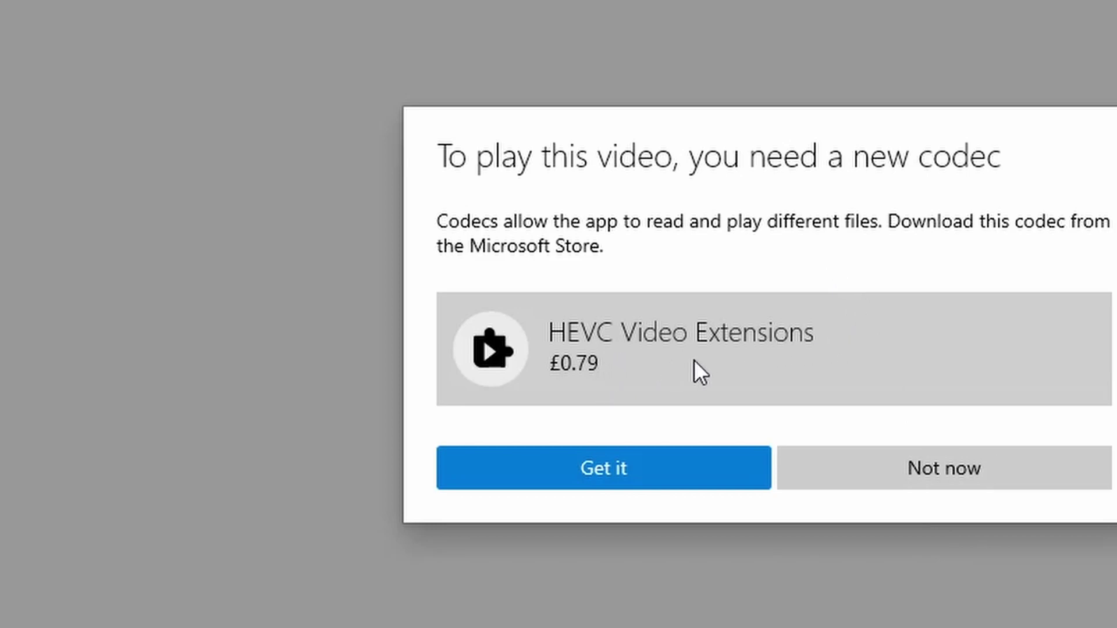
click(894, 471)
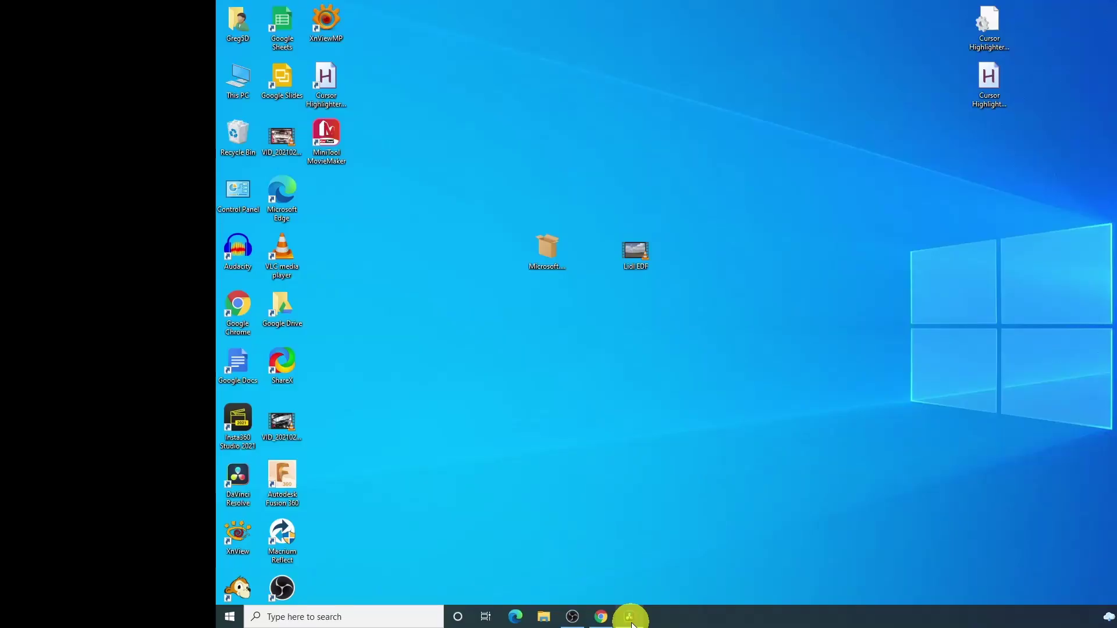
click(629, 616)
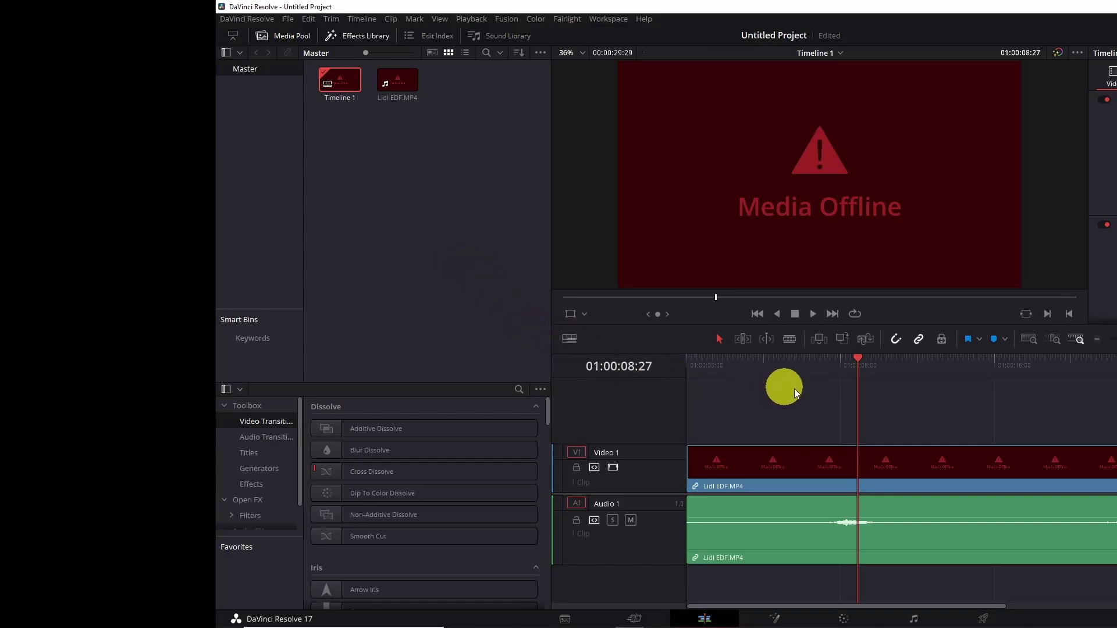
click(822, 374)
key(space)
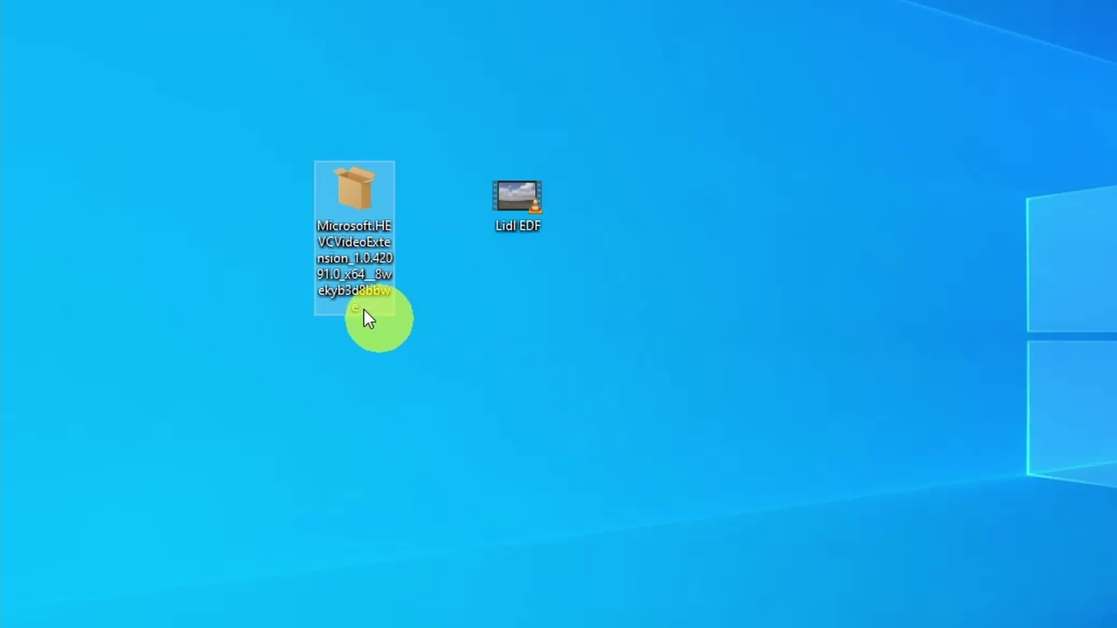
Install HEVC Video Extensions from the Microsoft.HEVCVideoExtension appx file, then close the installer.
click(350, 252)
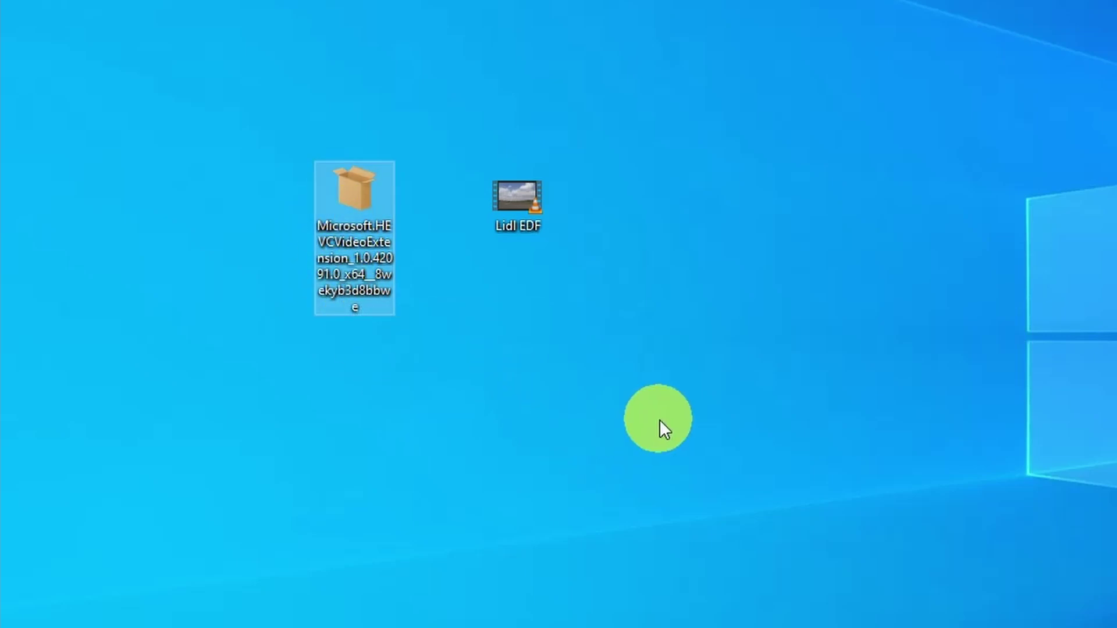
click(393, 300)
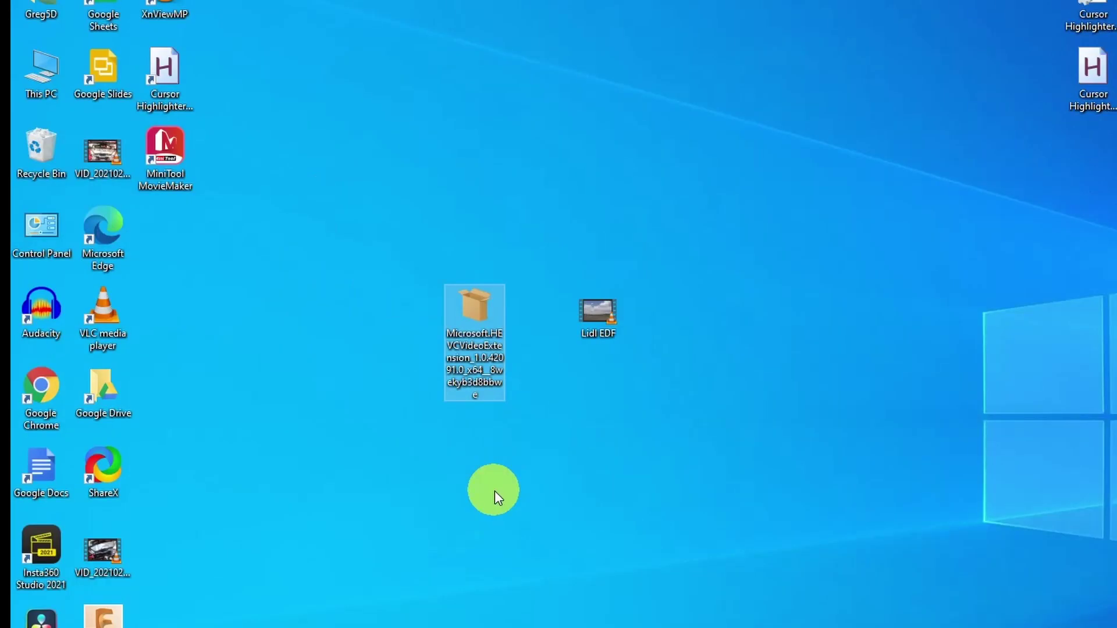
double_click(481, 327)
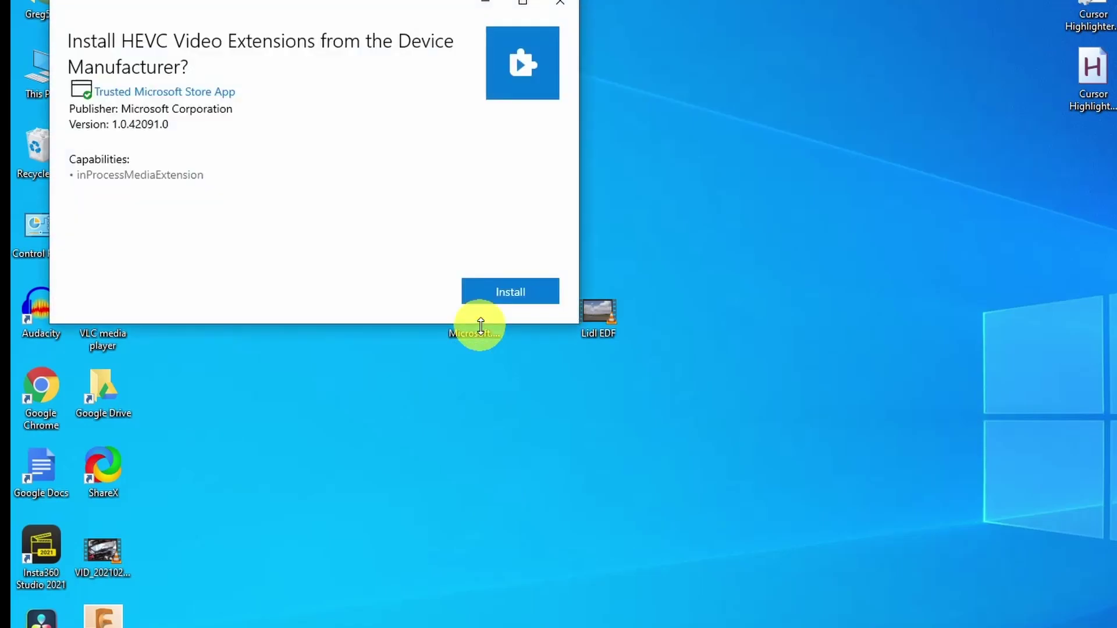
click(486, 303)
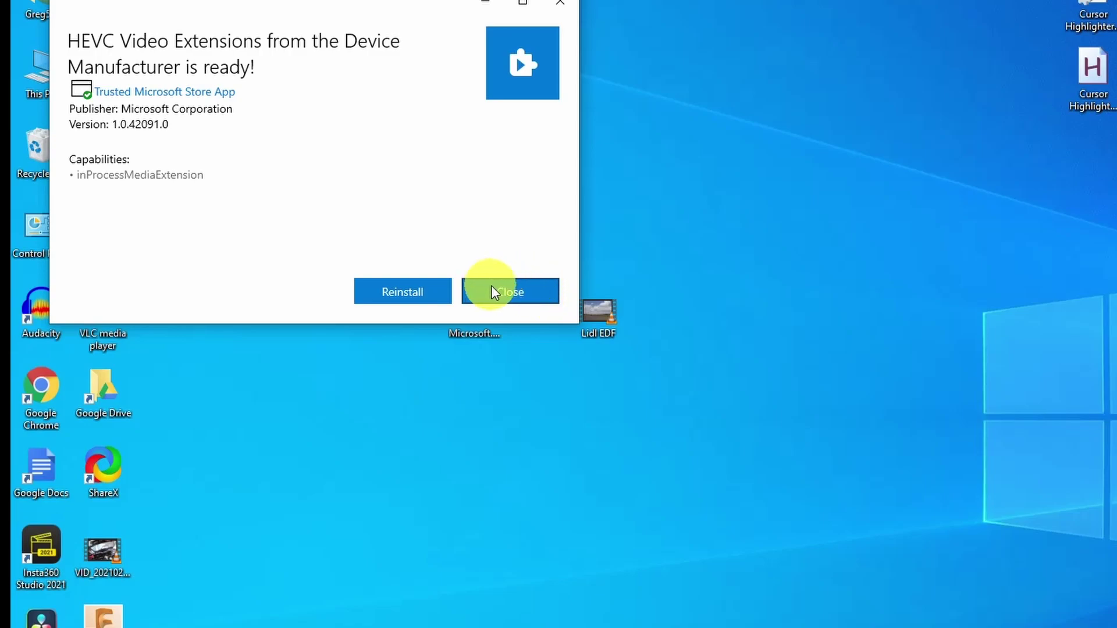
click(493, 288)
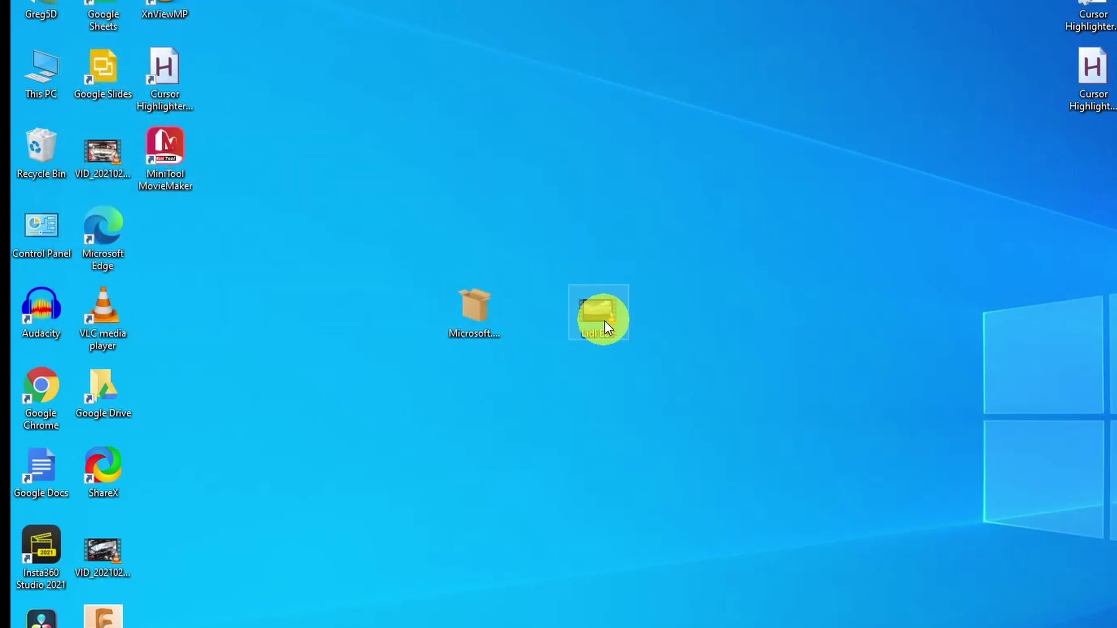
Bring up the Open with choices for the Lidl EDF file.
right_click(605, 321)
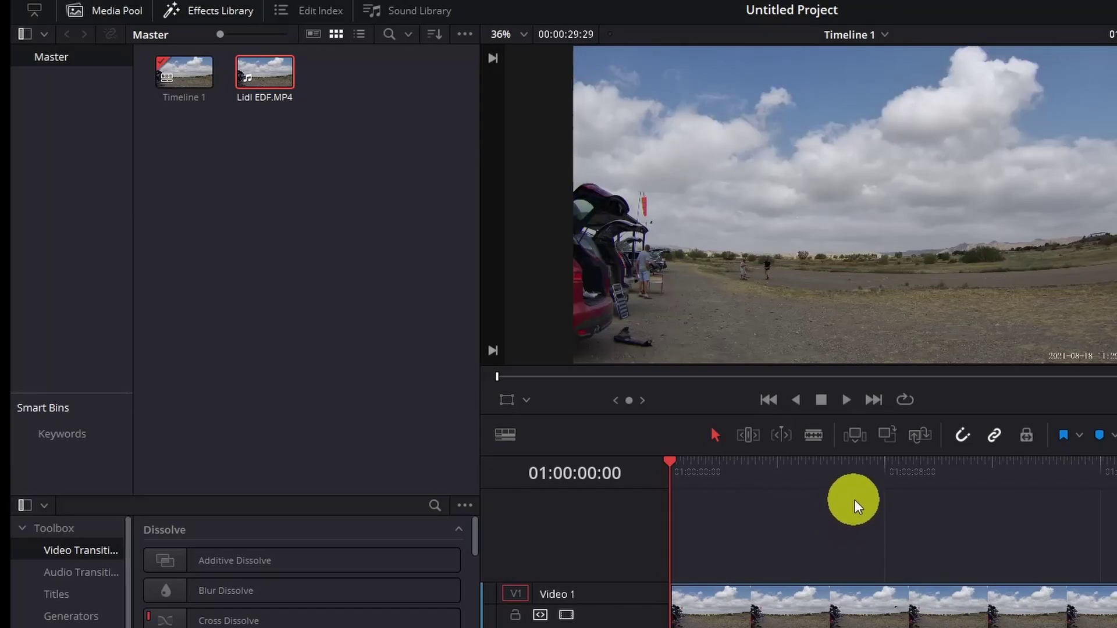
Play the Lidl EDF clip from about six seconds in to check the picture.
click(853, 474)
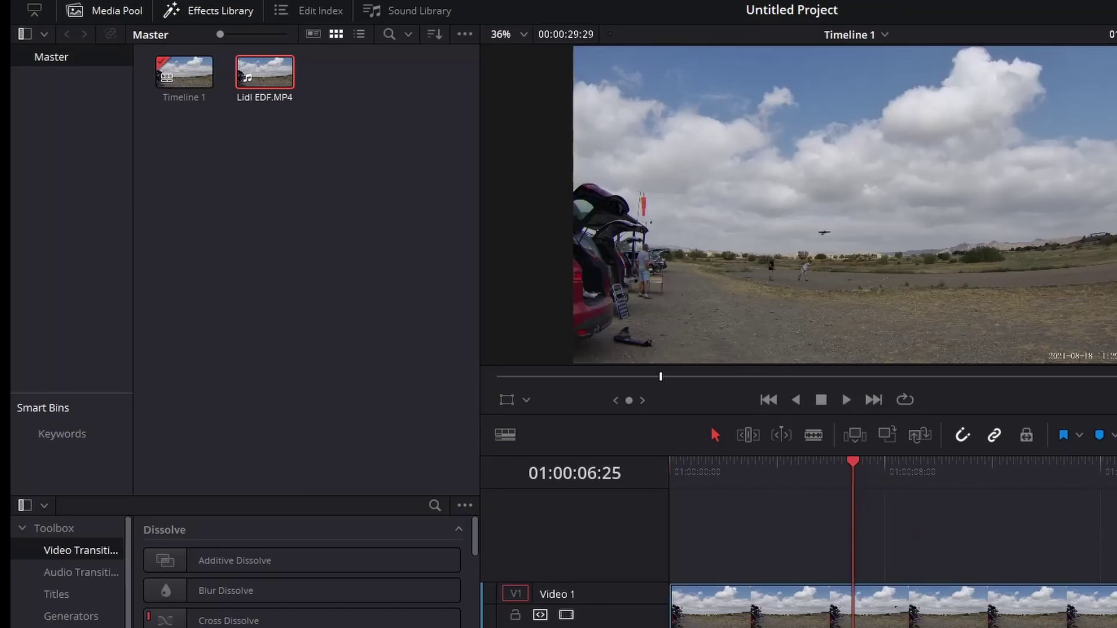
key(space)
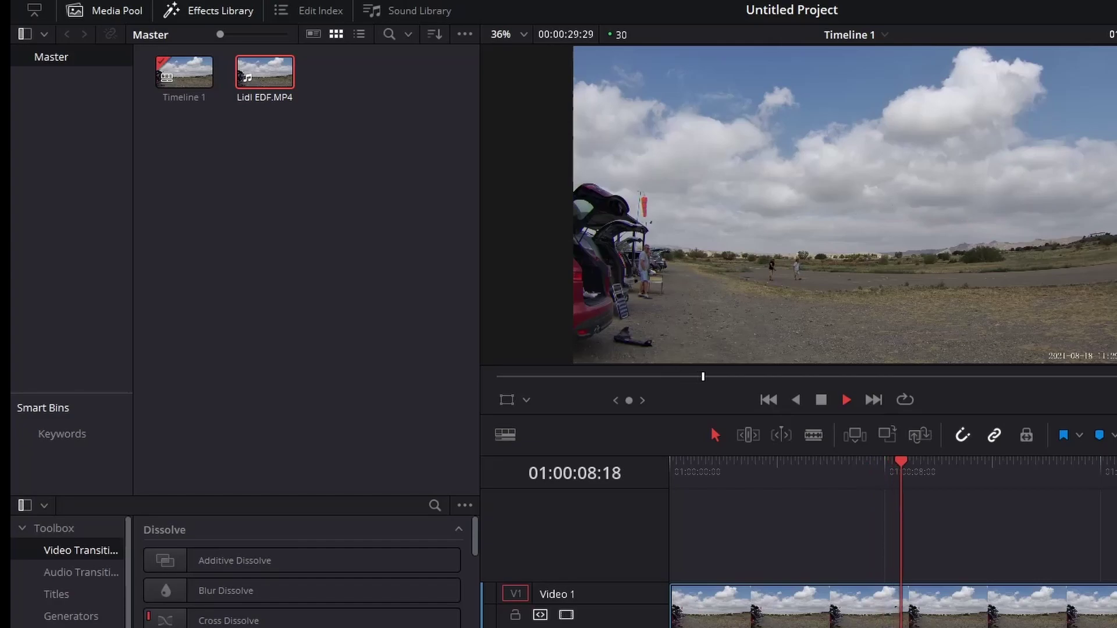